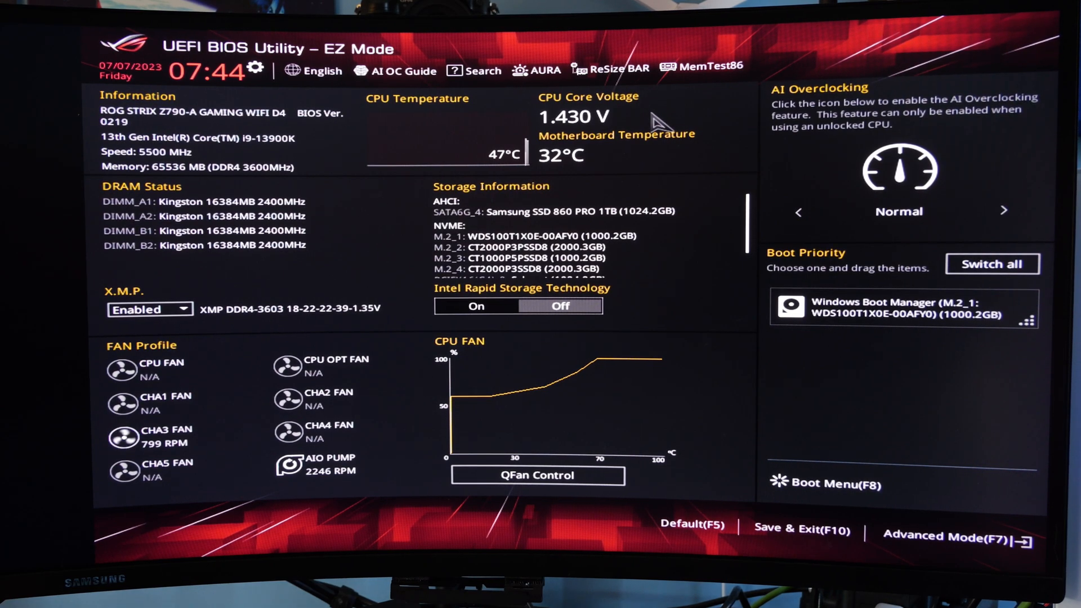
# - Switch to Advanced Mode and show the Monitor settings page
pyautogui.click(951, 545)
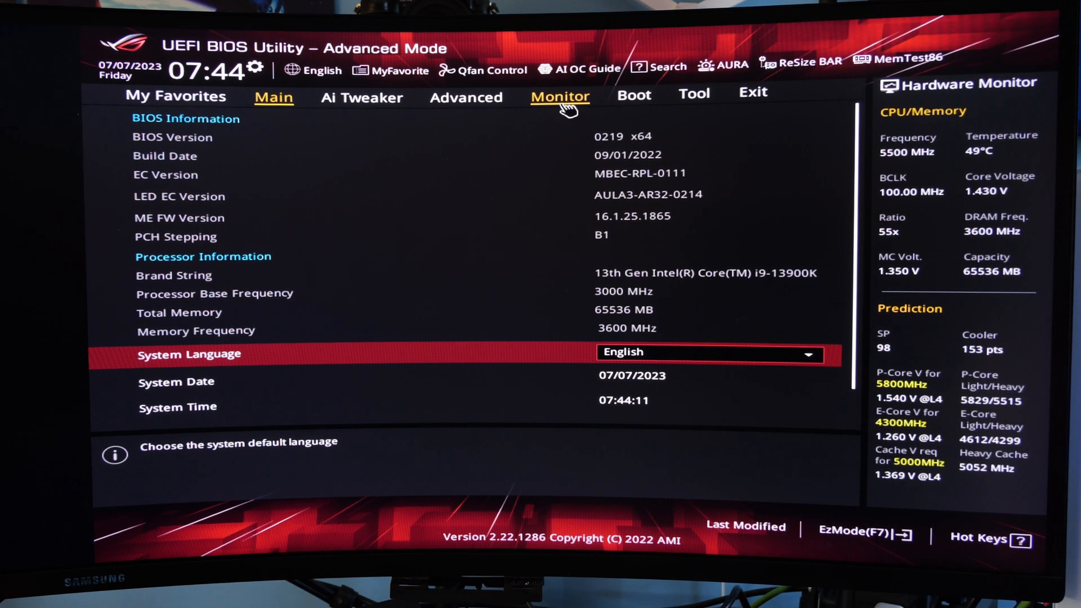
pyautogui.click(563, 102)
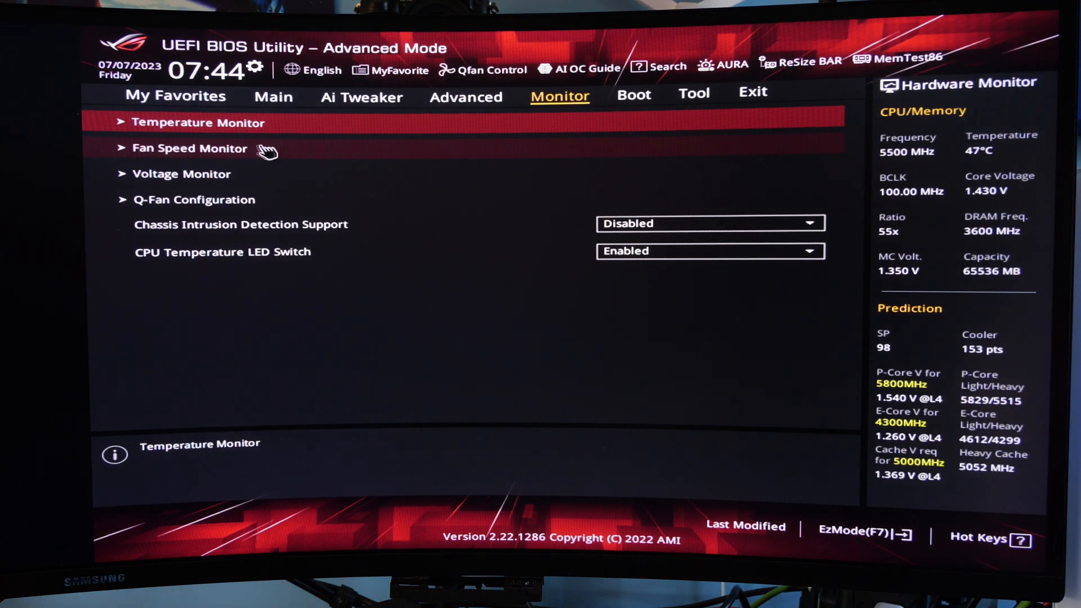
# - Set CPU Fan Speed to Ignore in Fan Speed Monitor and return to EZ Mode
pyautogui.click(267, 150)
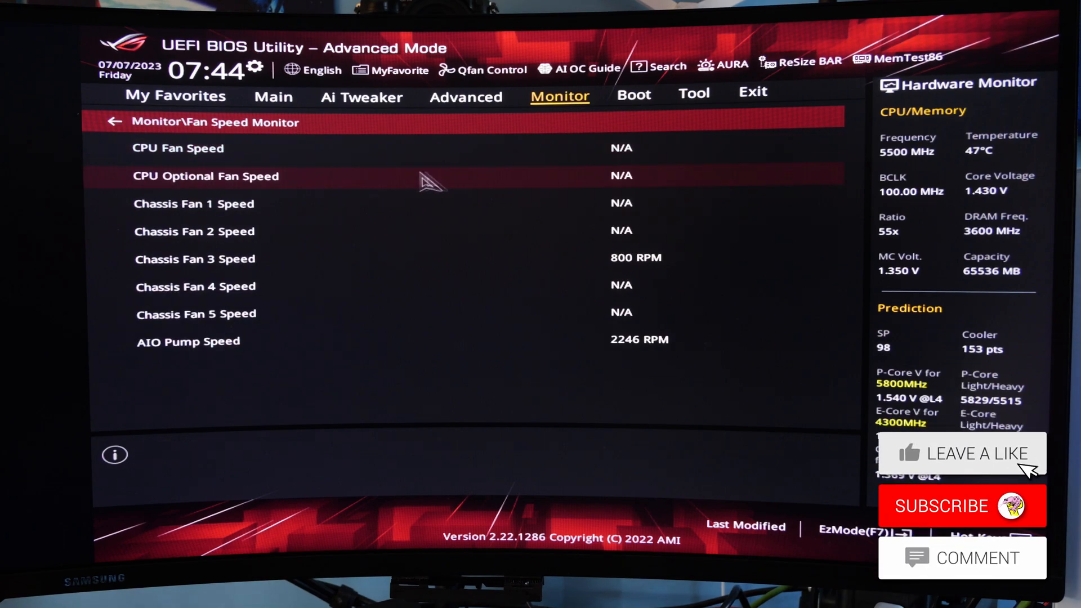
pyautogui.click(664, 152)
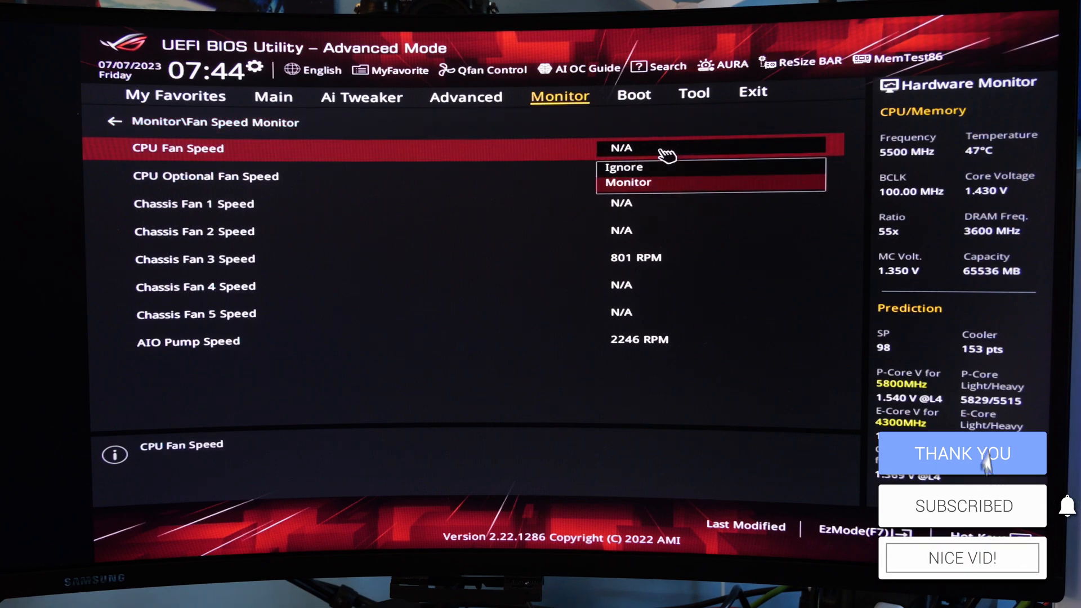
pyautogui.click(625, 168)
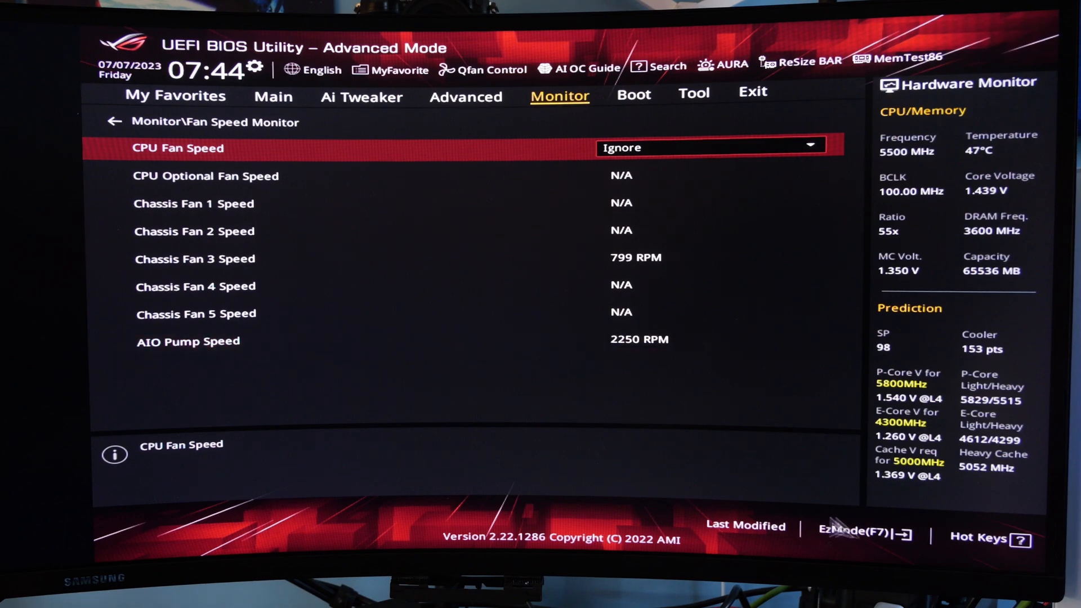
pyautogui.click(851, 538)
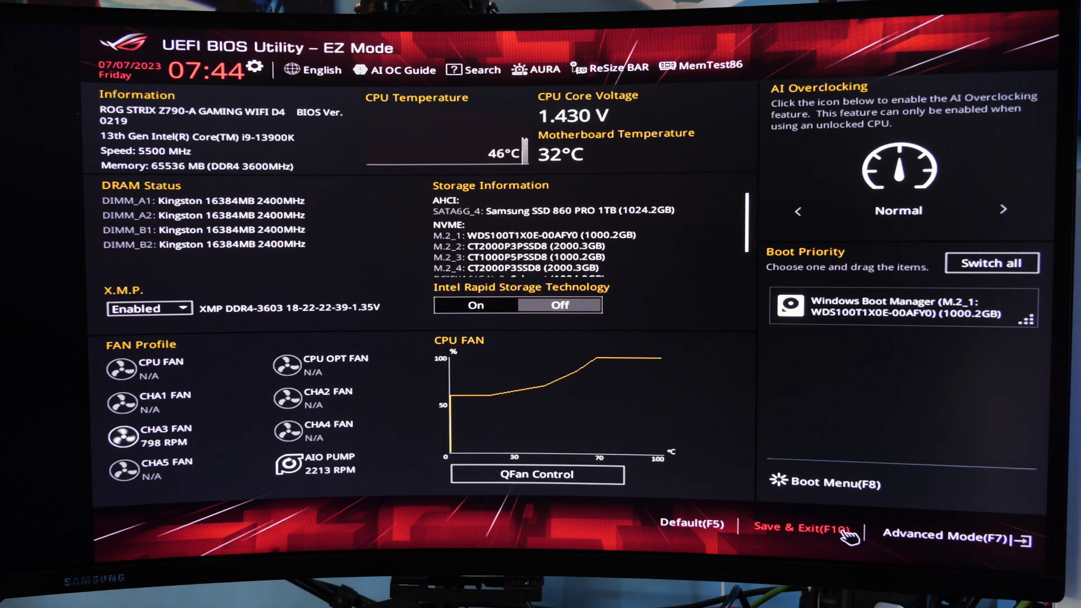
# - Save the CPU Fan Speed change with Save & Exit (F10) and reset the system
pyautogui.click(850, 537)
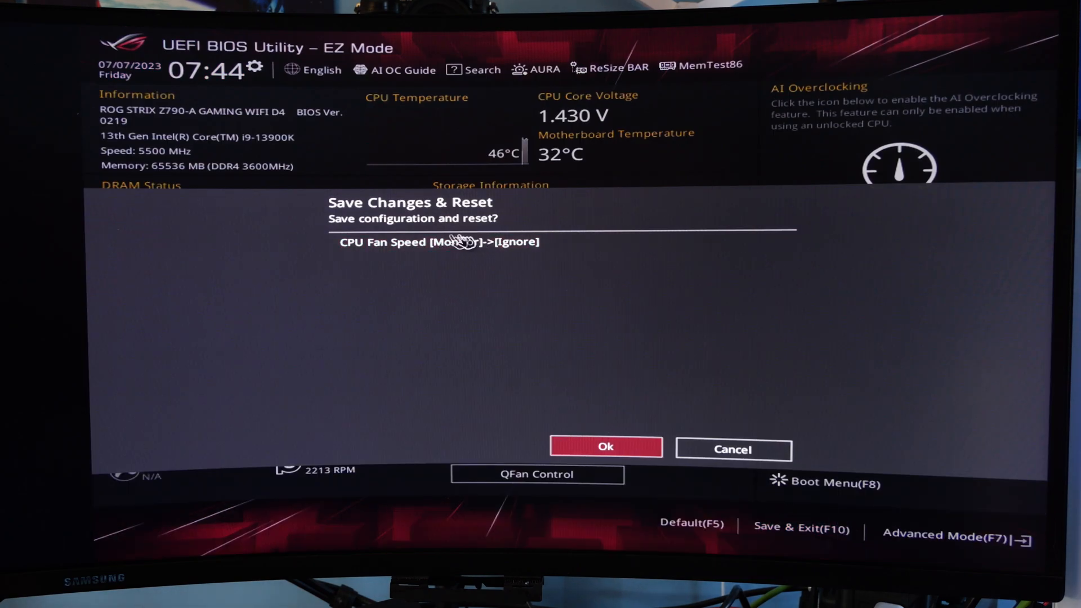